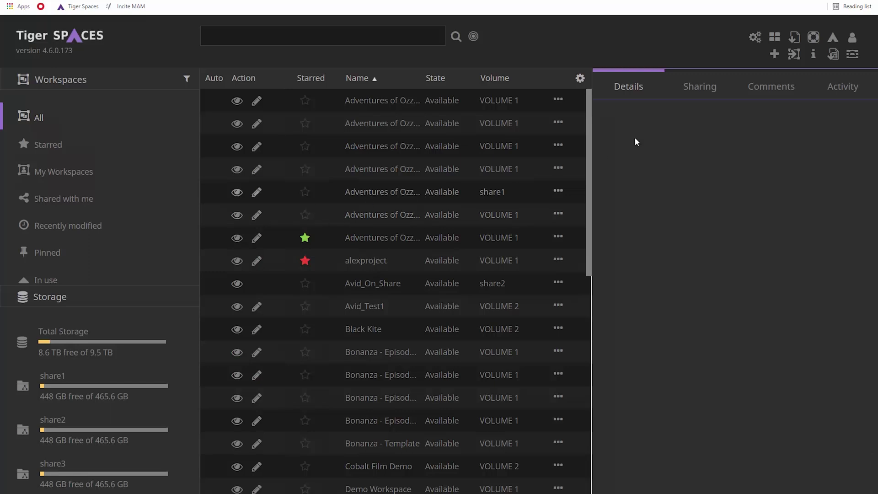
In the storage settings, view the NAS shares and hide VOLUME 1 of the TSERVE-A server, accepting the consequences.
click(755, 37)
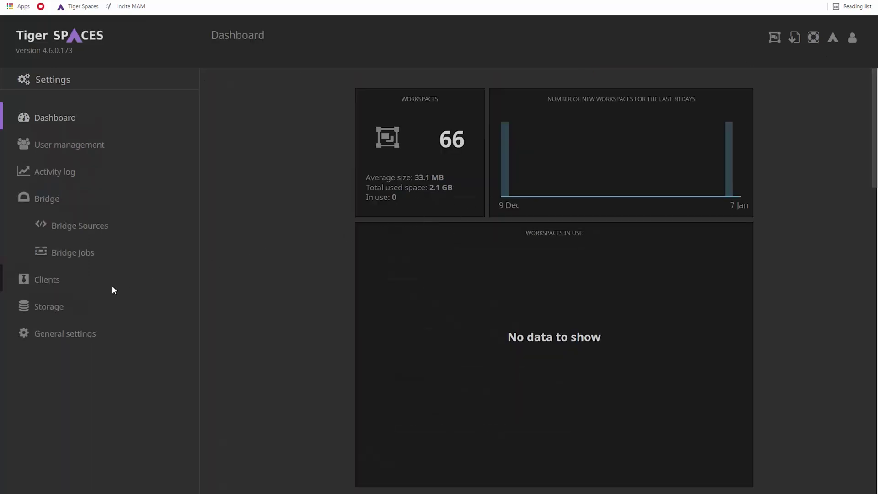
click(61, 309)
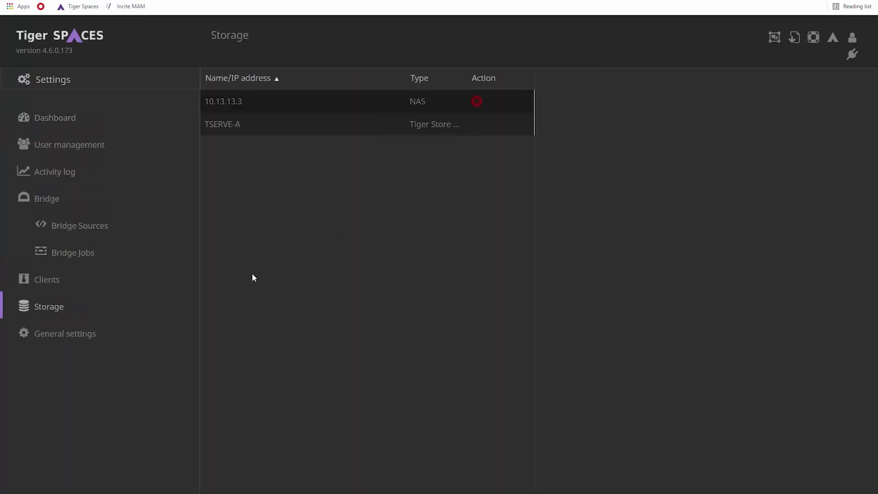
click(447, 111)
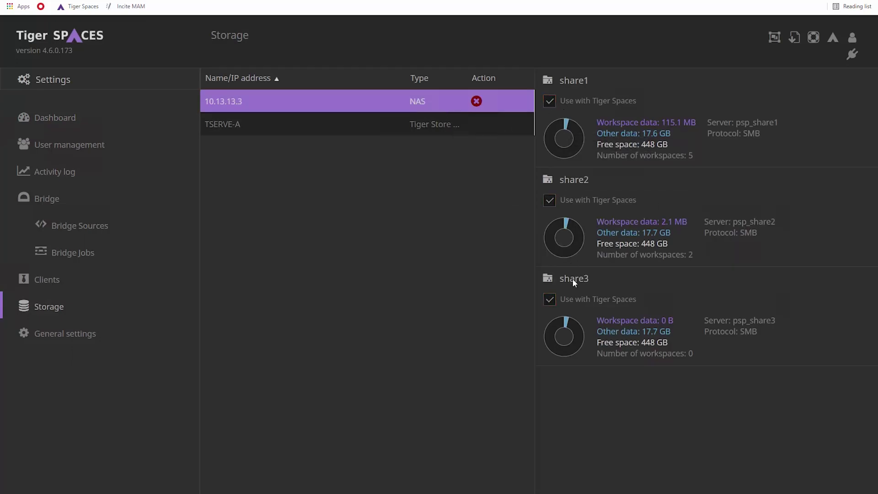
click(457, 123)
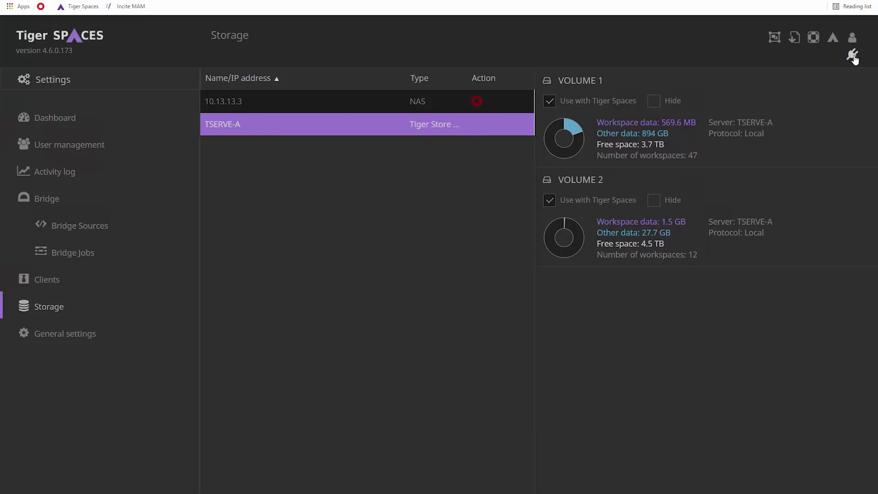
click(654, 102)
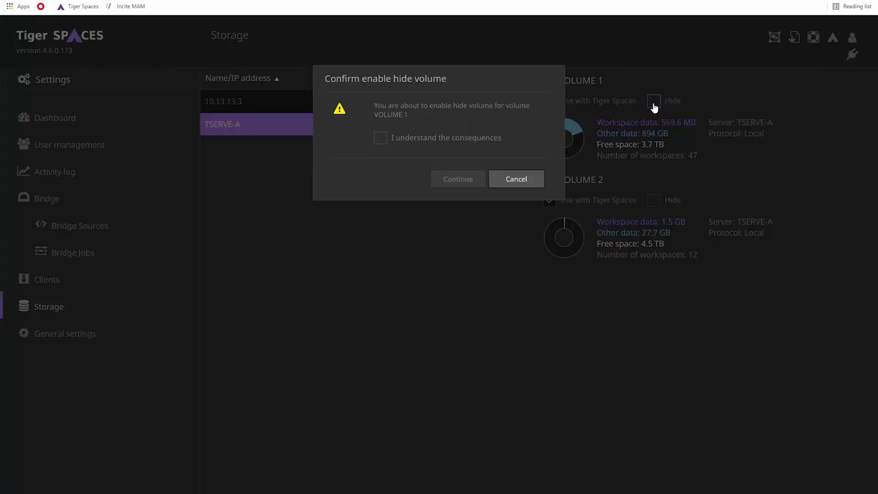
click(380, 138)
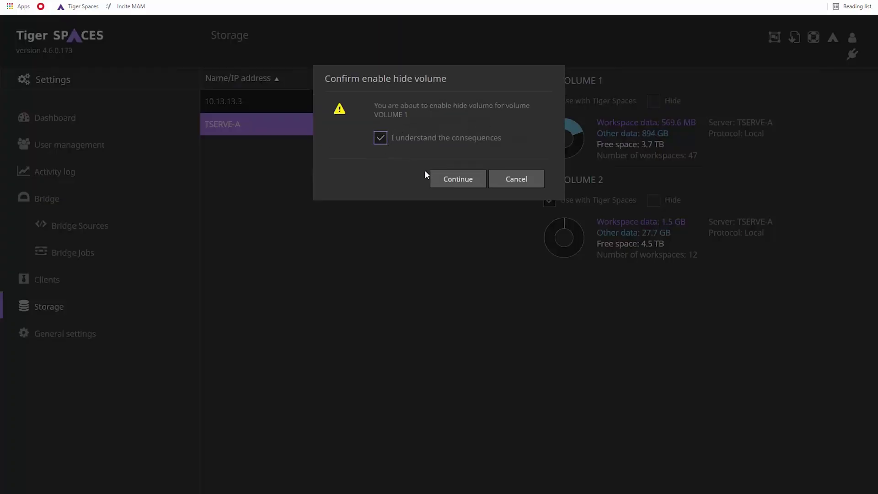
click(448, 182)
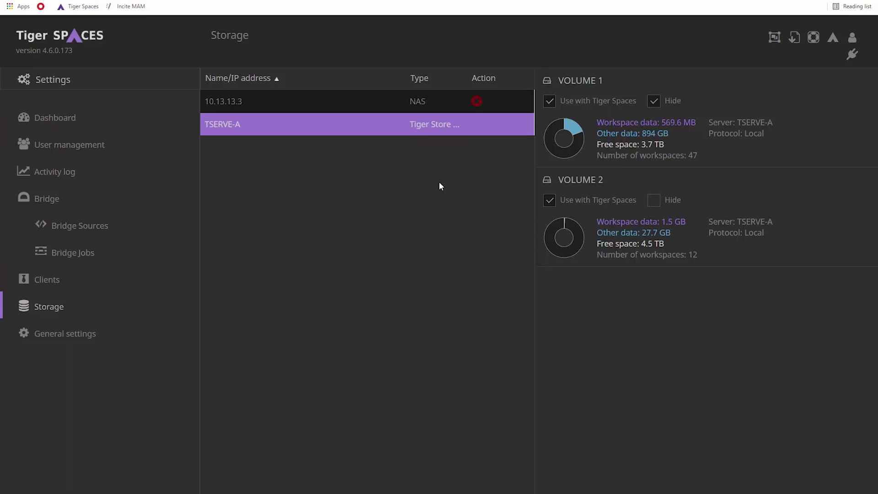
Start a new workspace named Demo, trying the template option but leaving it off.
click(82, 31)
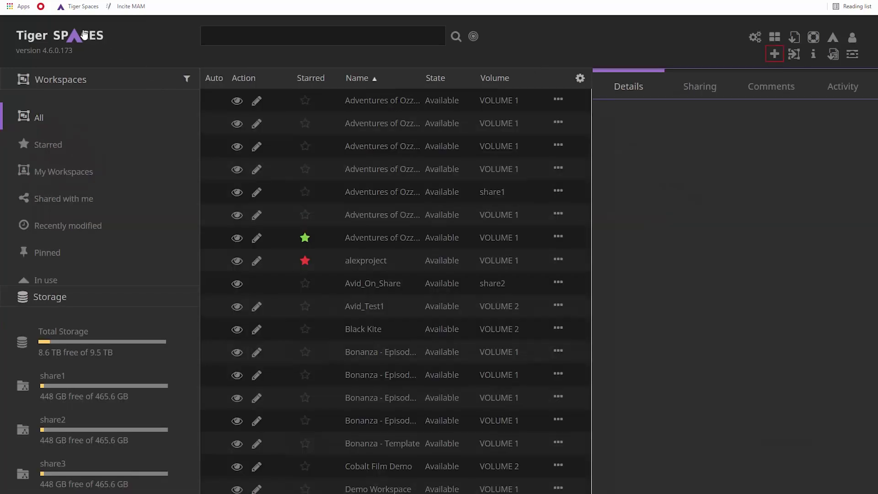
click(774, 55)
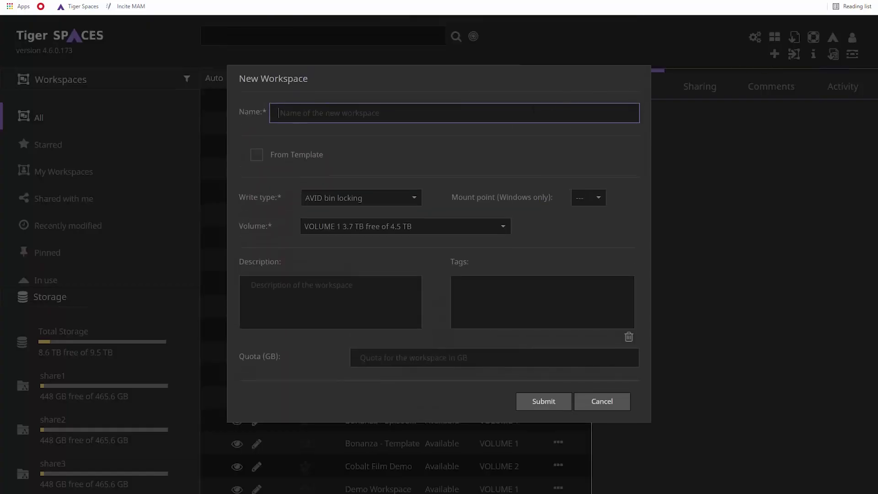
text(Demo)
click(256, 155)
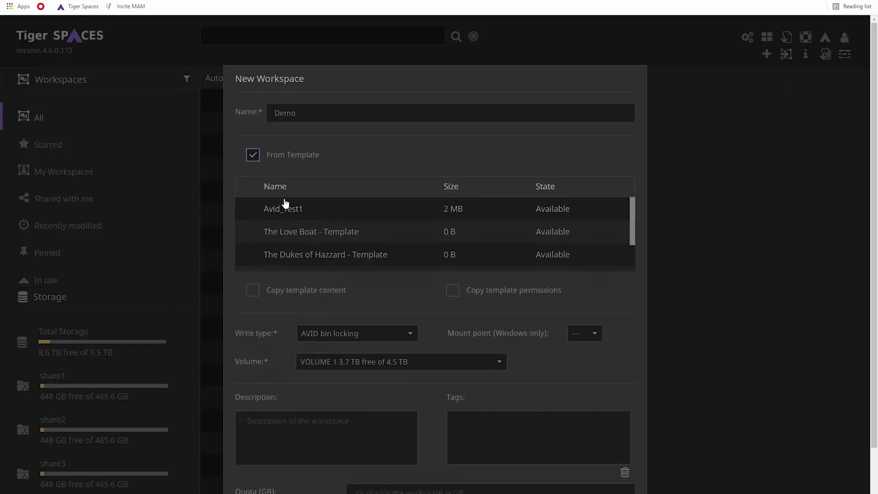
click(253, 154)
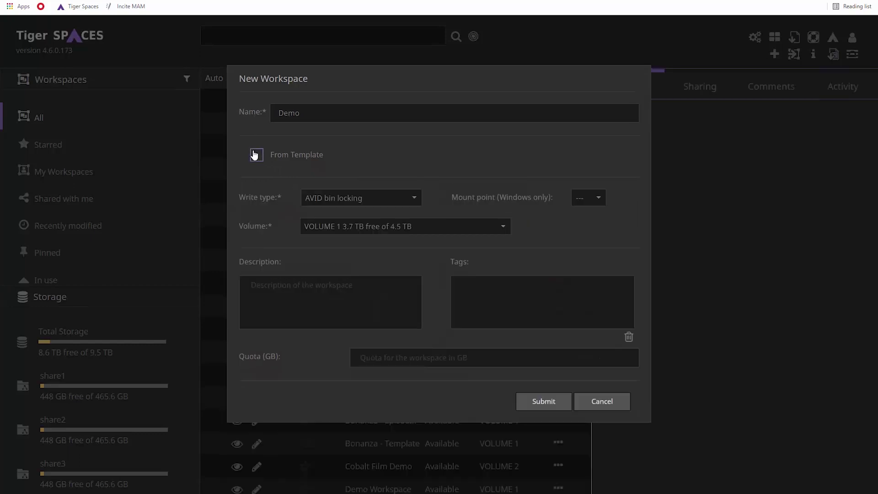
Set the new workspace's write type to Single-user Write and its volume to VOLUME 2, and create it.
click(374, 199)
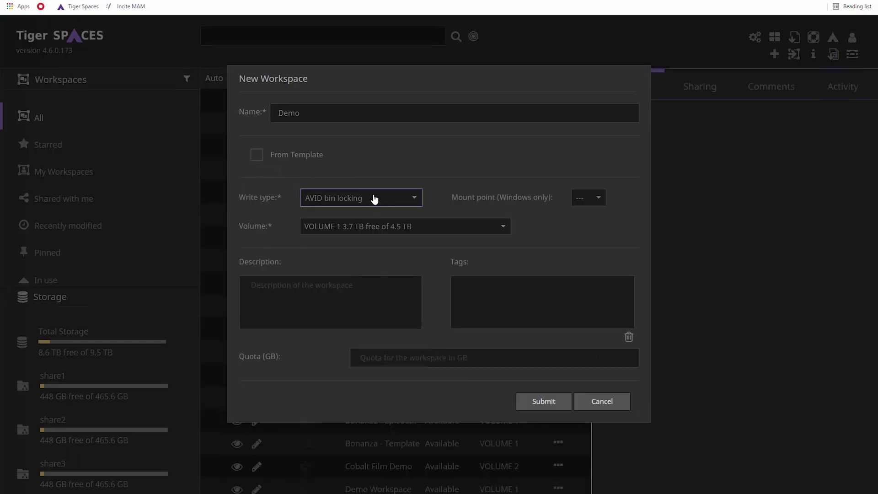
click(374, 199)
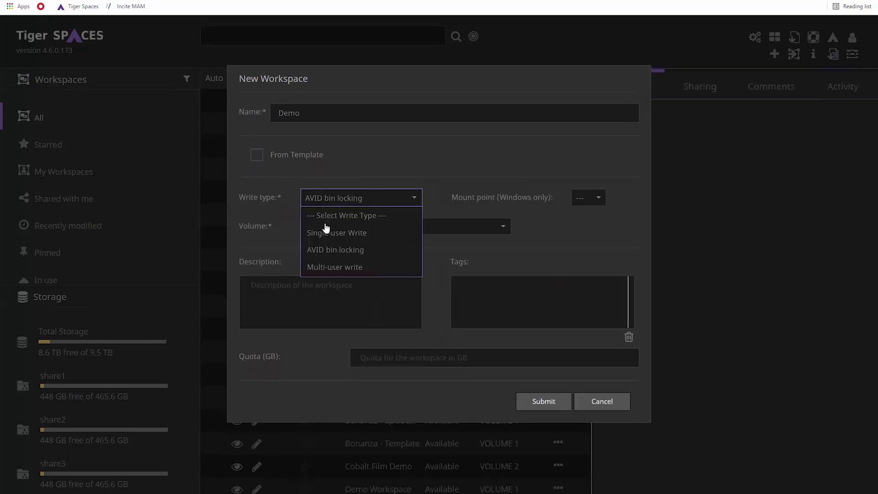
click(360, 238)
double_click(514, 199)
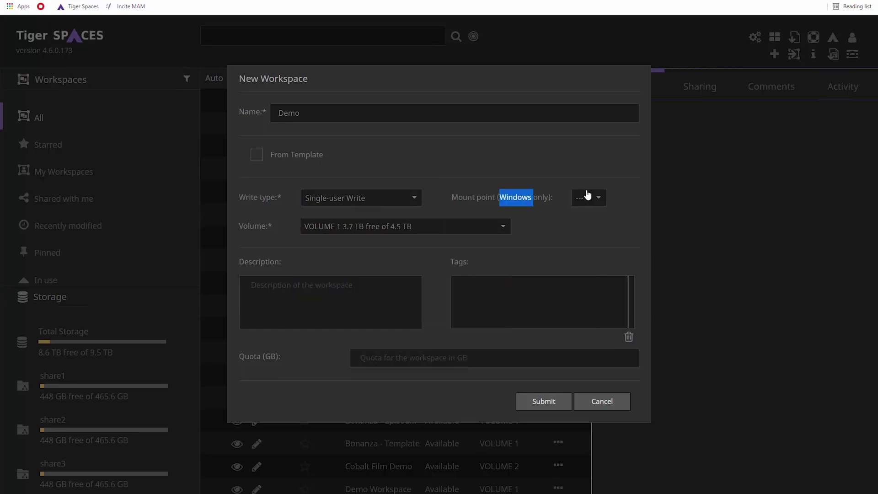
click(464, 230)
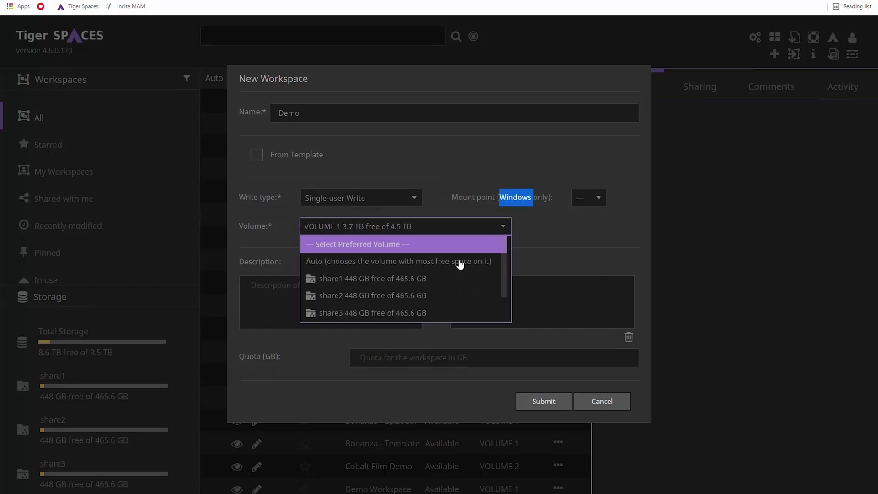
scroll(457, 265, down, 2)
click(411, 313)
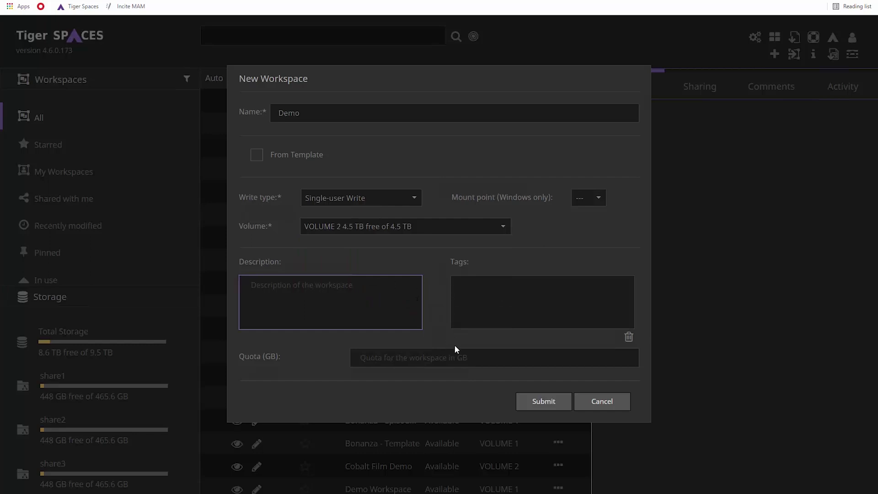
click(540, 402)
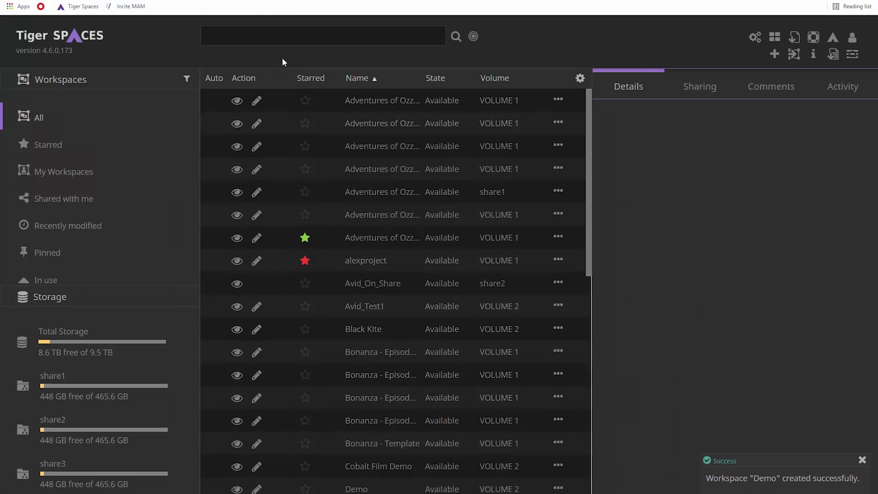
Find the Demo workspace by searching for "demo" and share it with the first listed user with write permission.
click(302, 36)
text(demo)
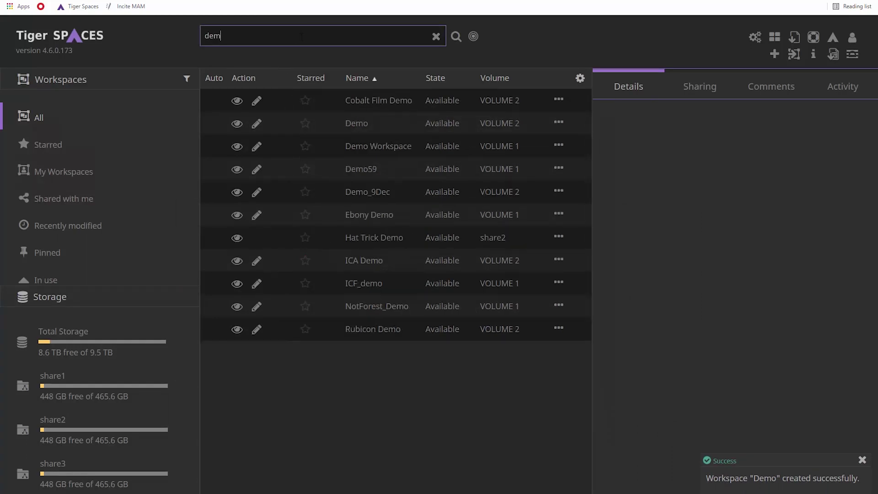
click(356, 124)
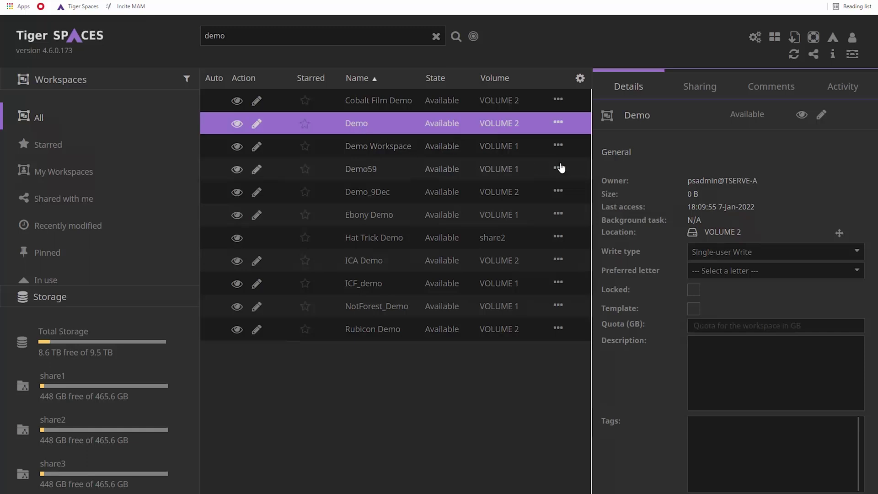
click(693, 94)
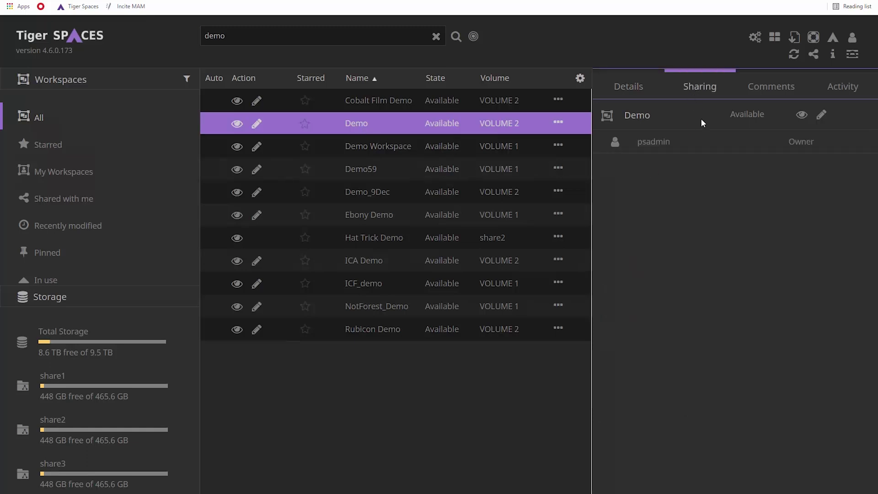
click(814, 56)
click(596, 167)
click(573, 219)
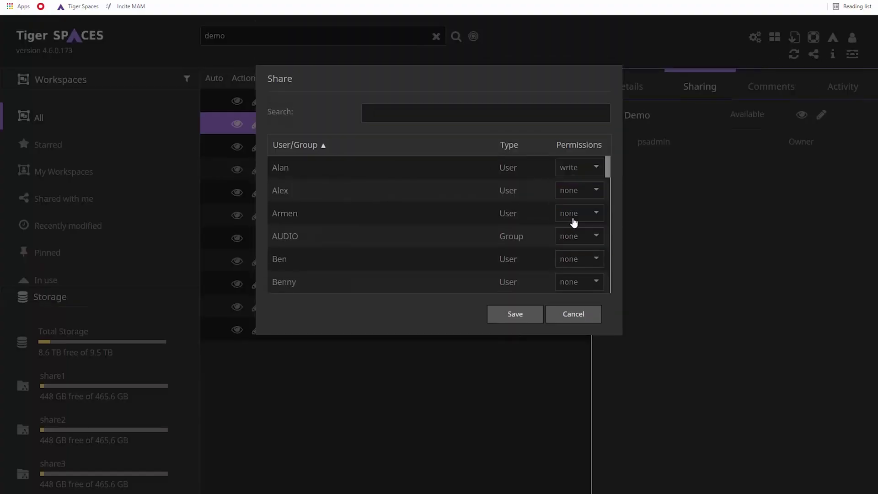
click(526, 320)
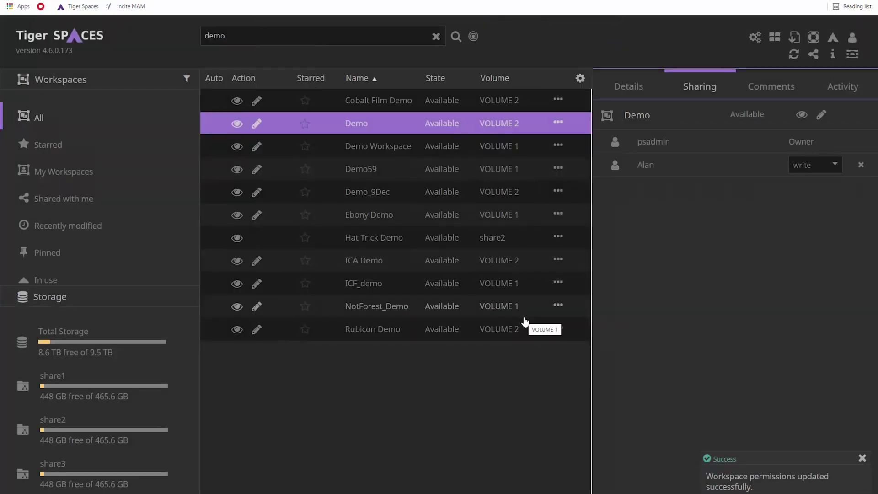
Mount the Demo workspace for writing and unmount it again, checking the drive list in File Explorer each time.
click(821, 116)
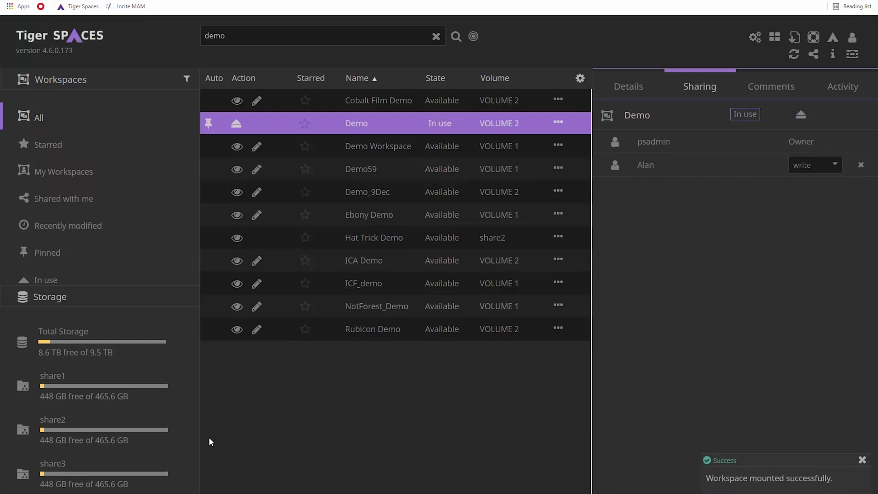
key(super+e)
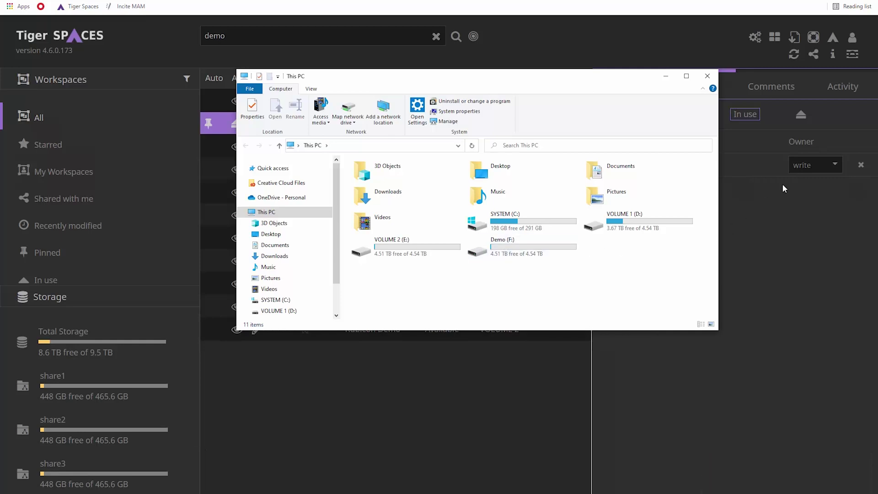
click(801, 117)
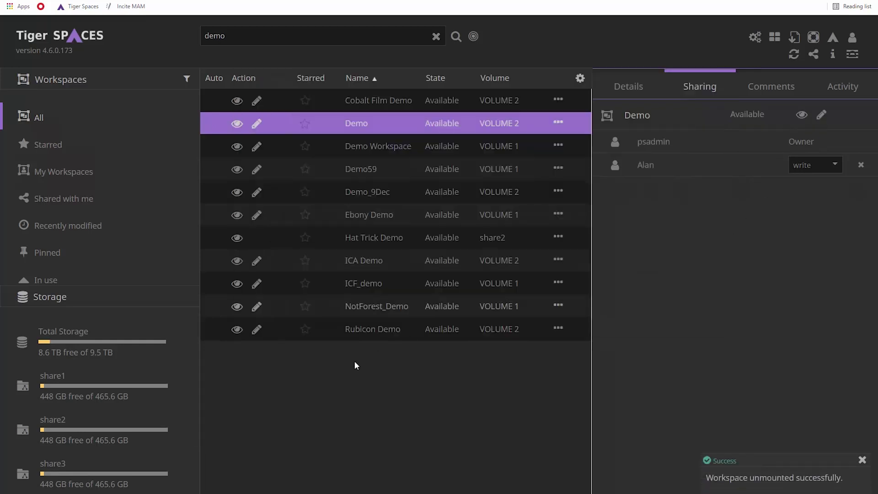
key(alt+Tab)
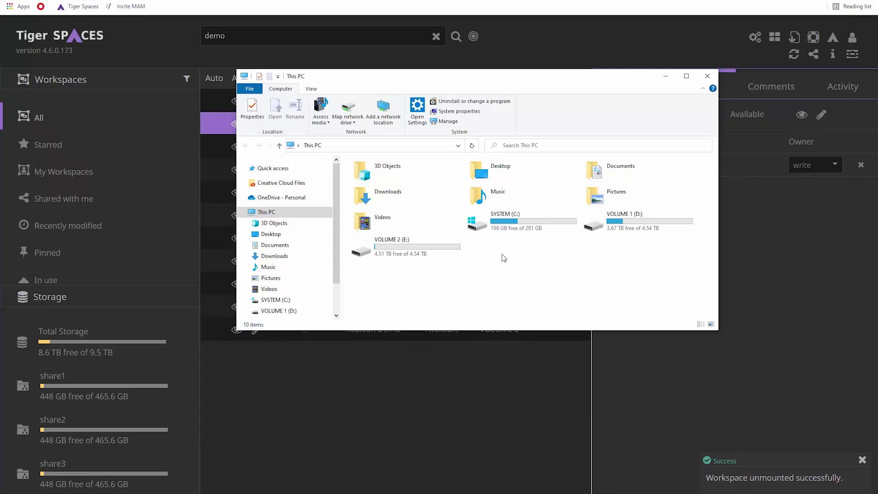
click(495, 369)
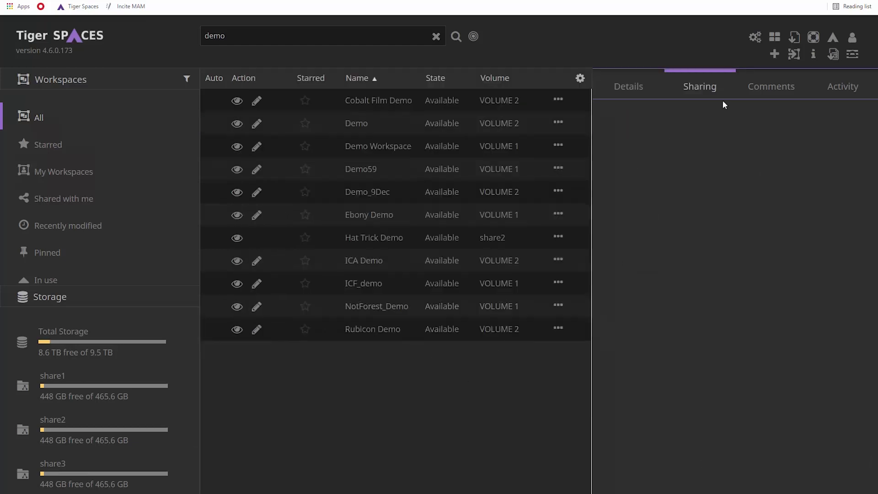
Open user management in the settings and review the role and group options for a new user without creating one.
click(748, 40)
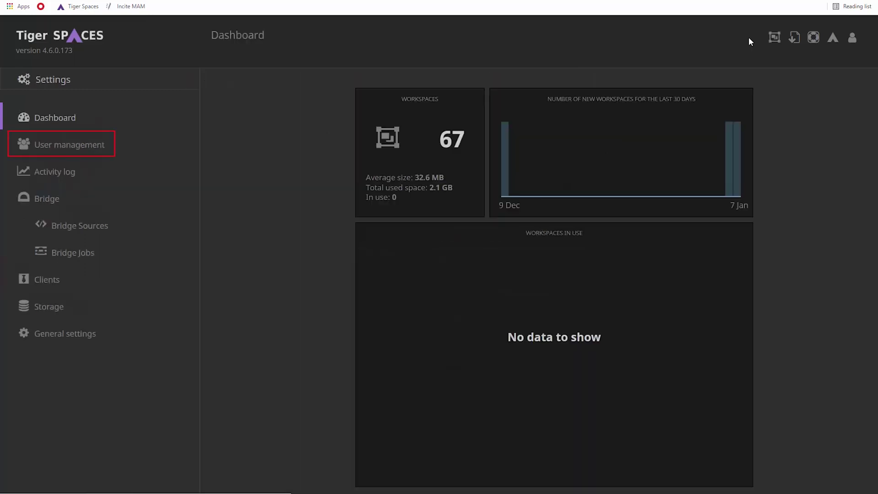
click(83, 146)
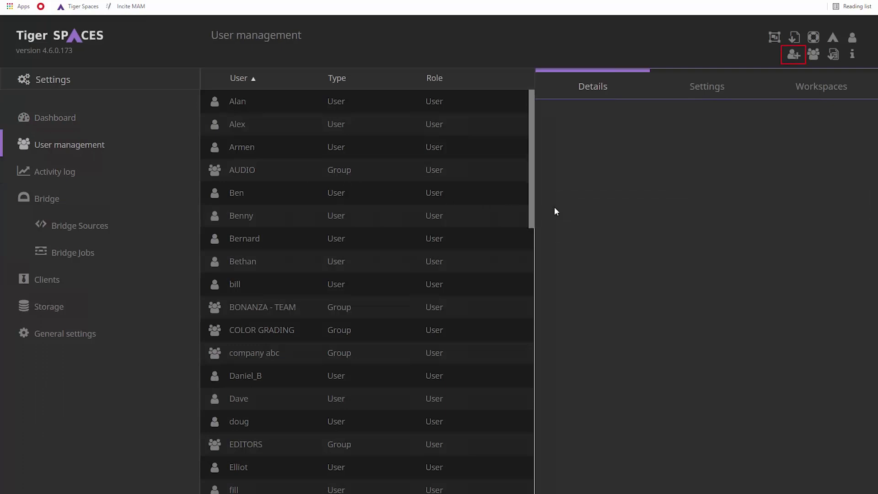
click(793, 60)
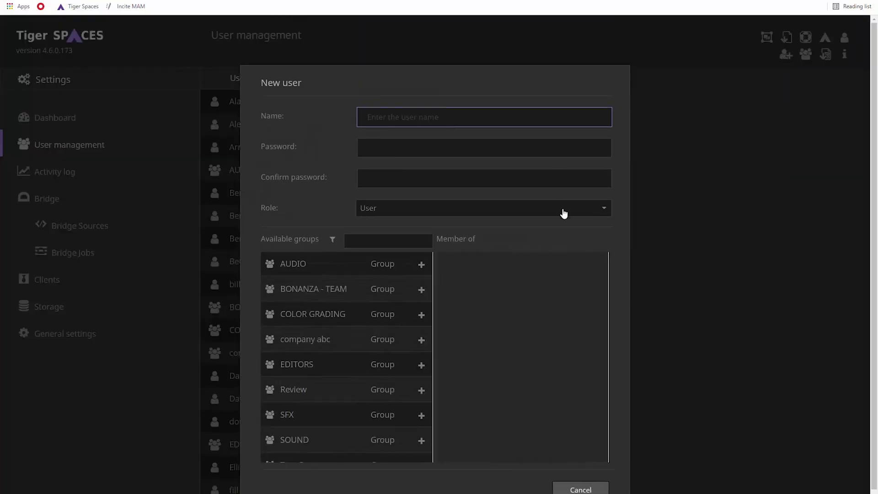
click(563, 214)
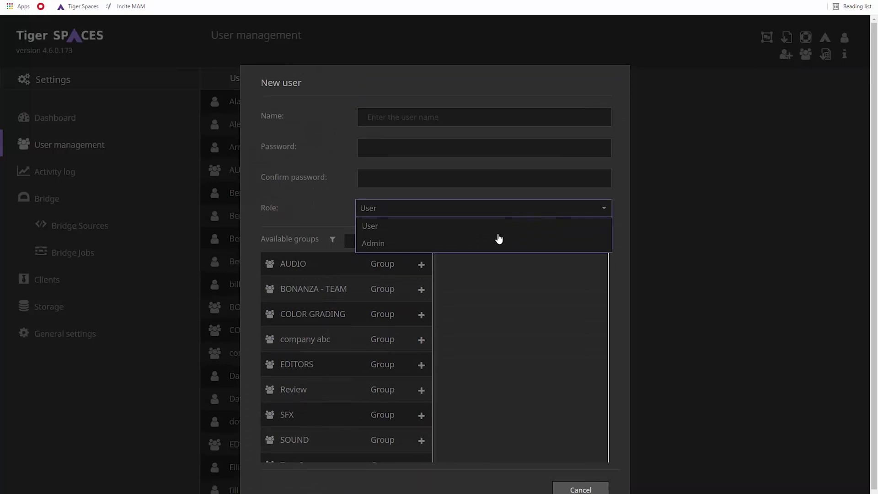
click(486, 282)
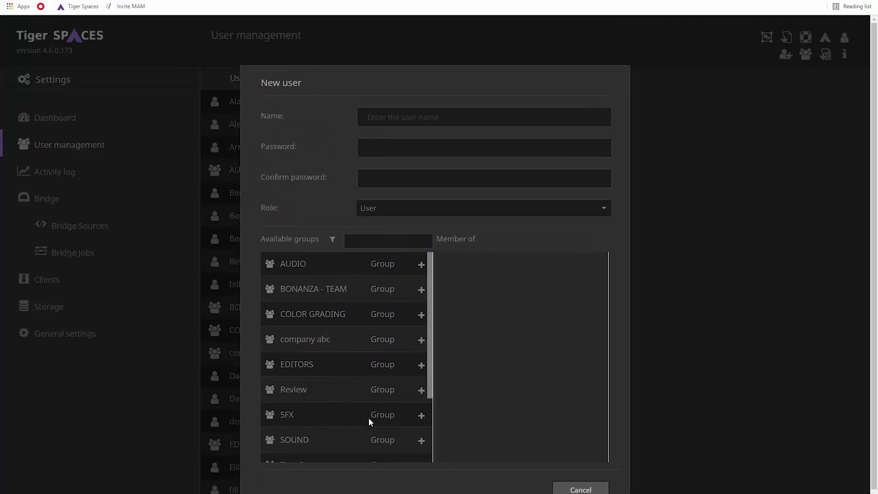
click(581, 490)
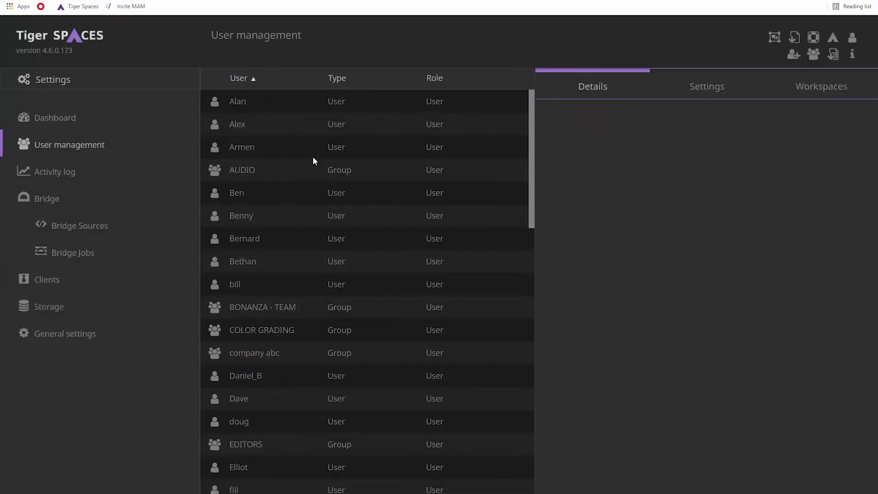
Examine the workspaces and permissions assigned to the first listed user.
click(341, 103)
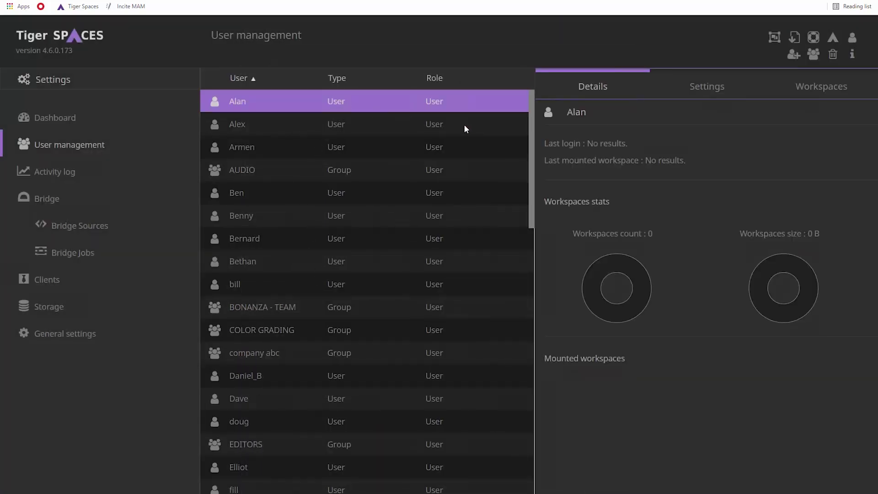
click(792, 92)
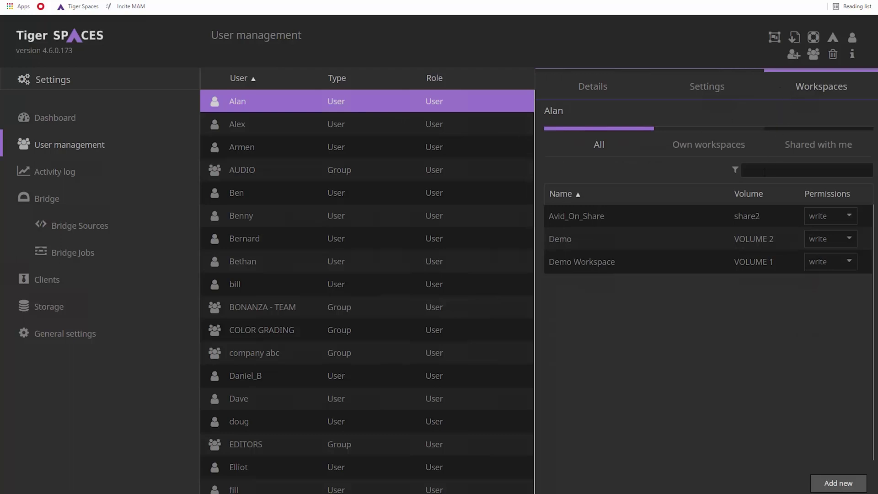
Change the first listed user's permission on the Demo workspace to read and save it.
click(827, 240)
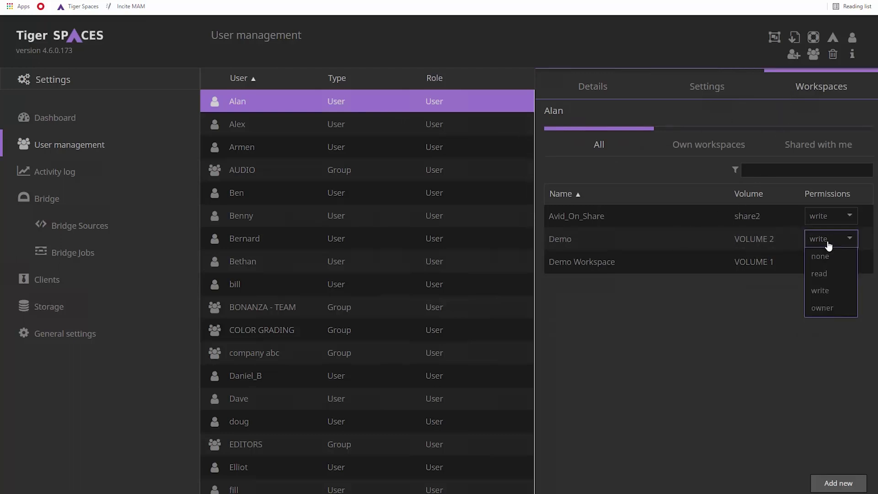
click(820, 274)
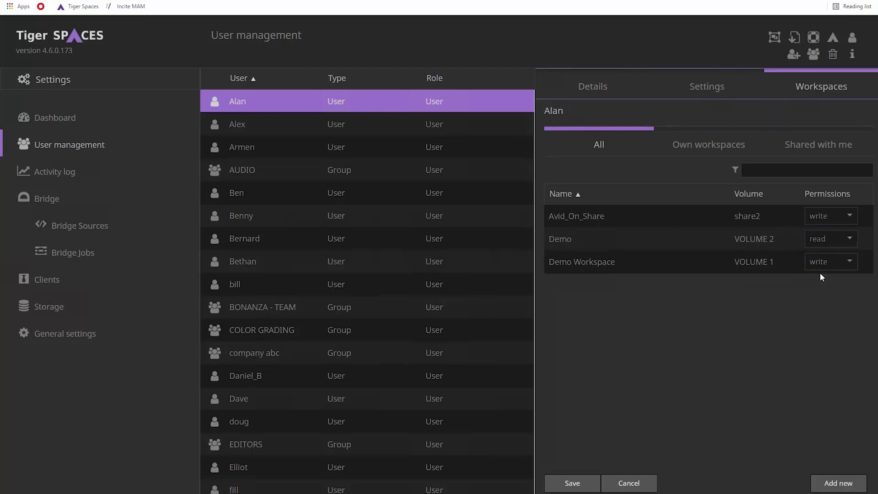
click(579, 481)
click(861, 457)
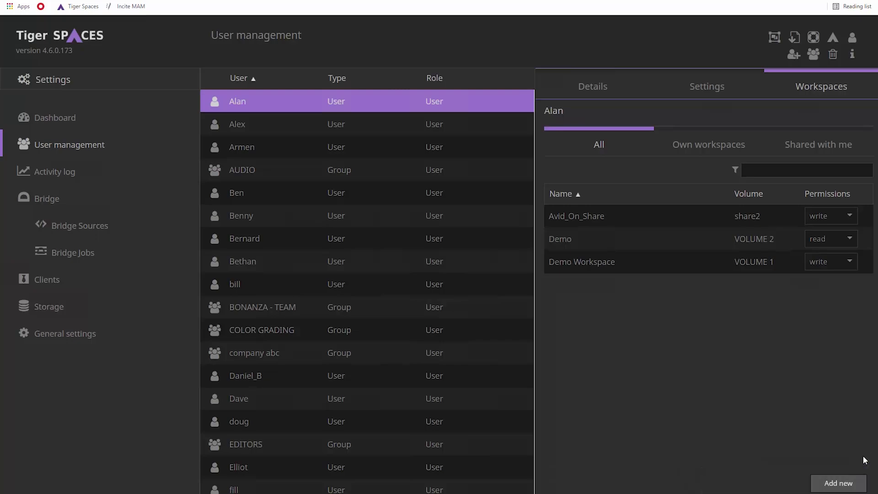
Add the DG workspace on VOLUME 2 to the first listed user with write permission.
click(841, 483)
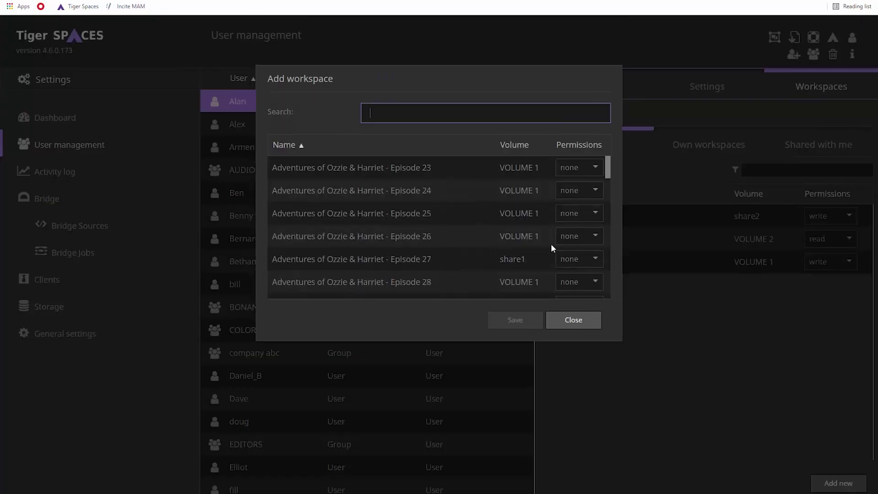
scroll(330, 248, down, 10)
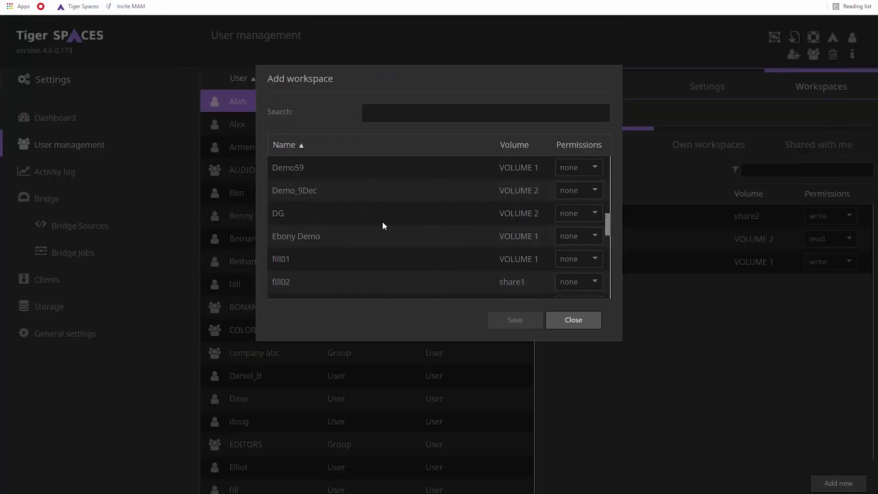
click(577, 213)
click(577, 265)
click(524, 320)
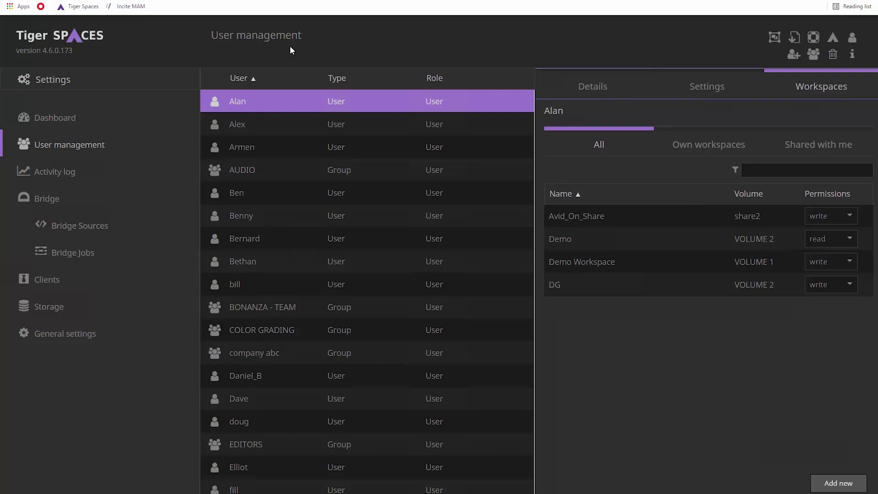
Return to the workspace list and move the Demo workspace to the share1 volume.
click(88, 39)
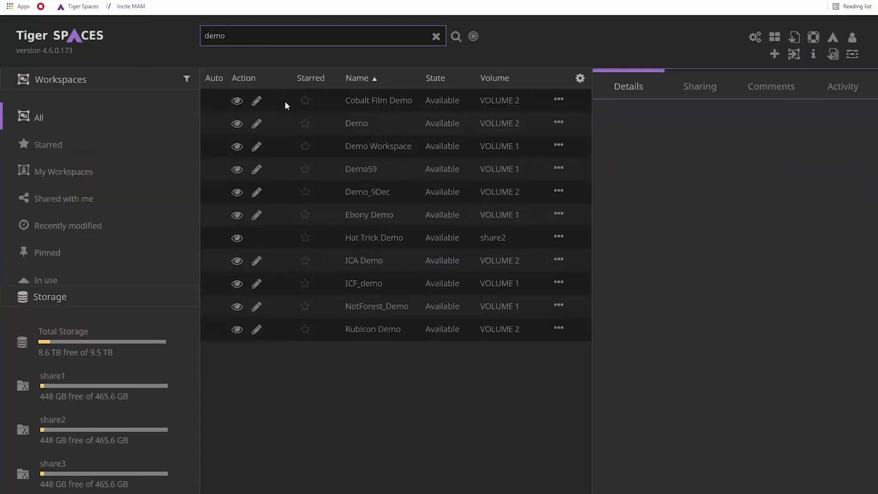
click(373, 123)
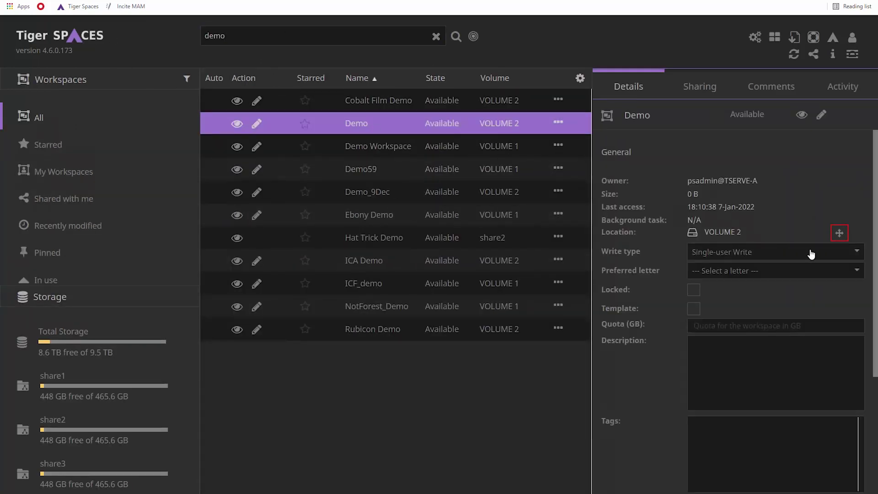
click(838, 233)
click(520, 160)
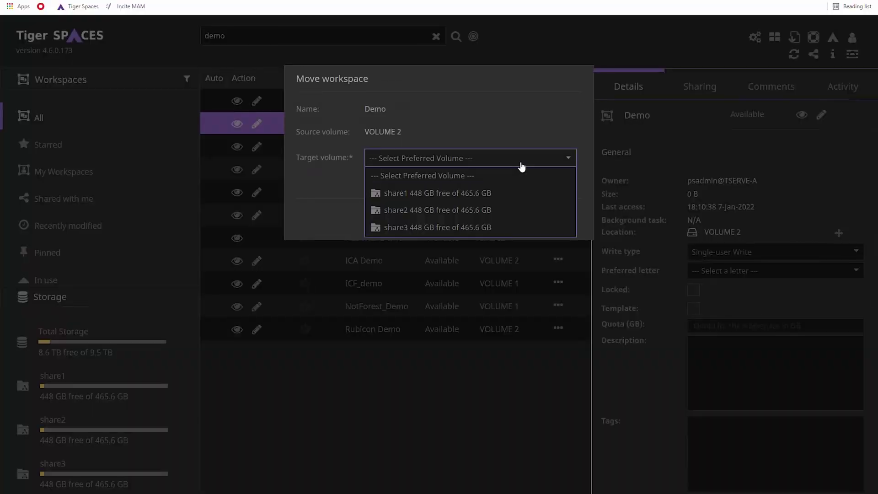
click(481, 198)
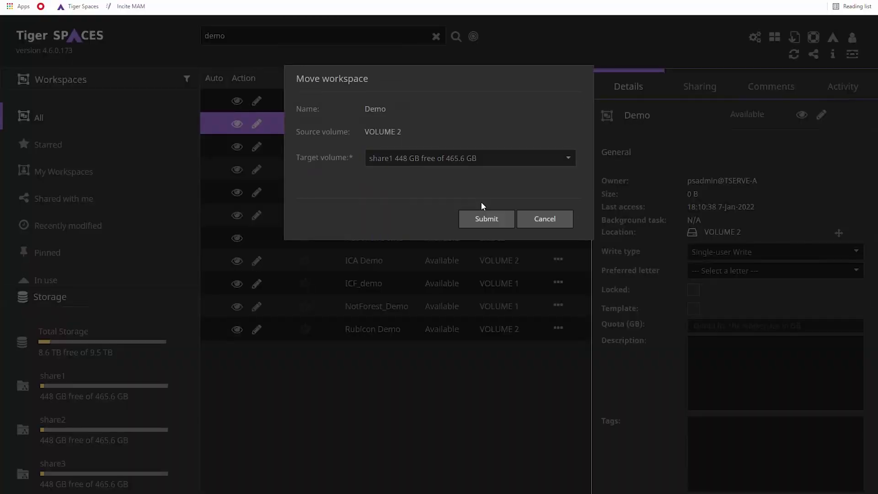
click(497, 220)
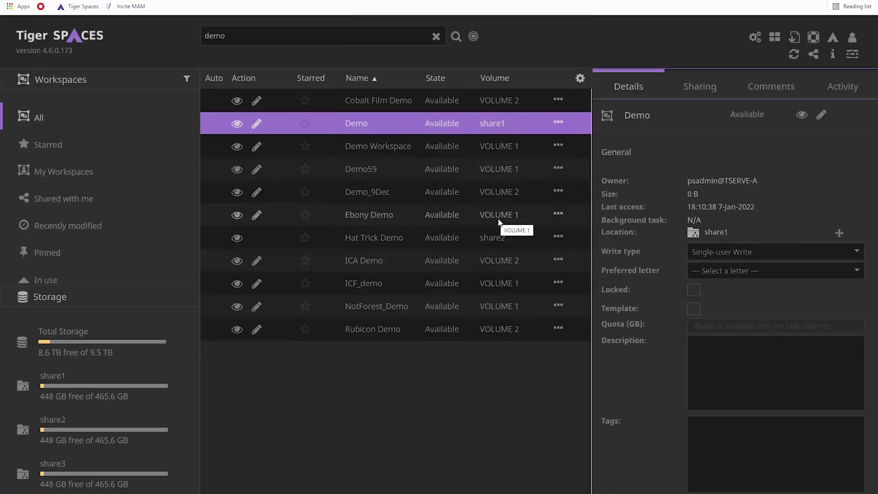
Open the settings dashboard and review the workspace, storage, user and login statistics.
click(756, 38)
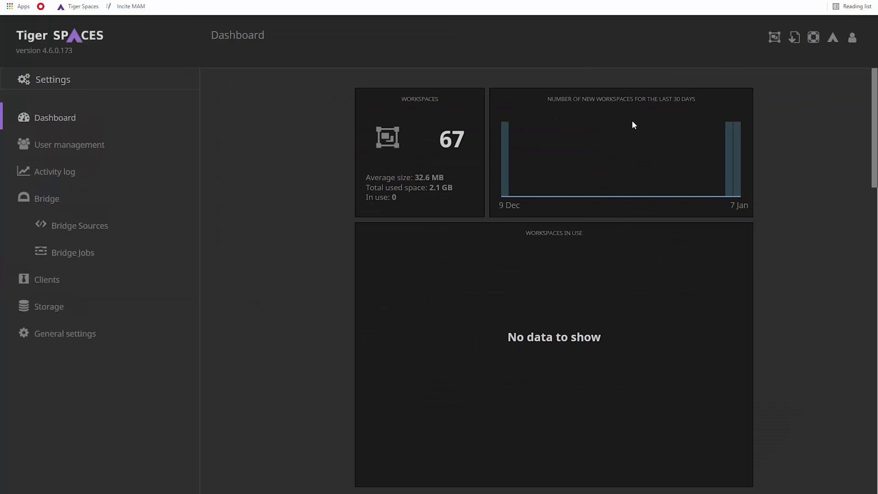
scroll(632, 120, down, 8)
scroll(629, 132, down, 2)
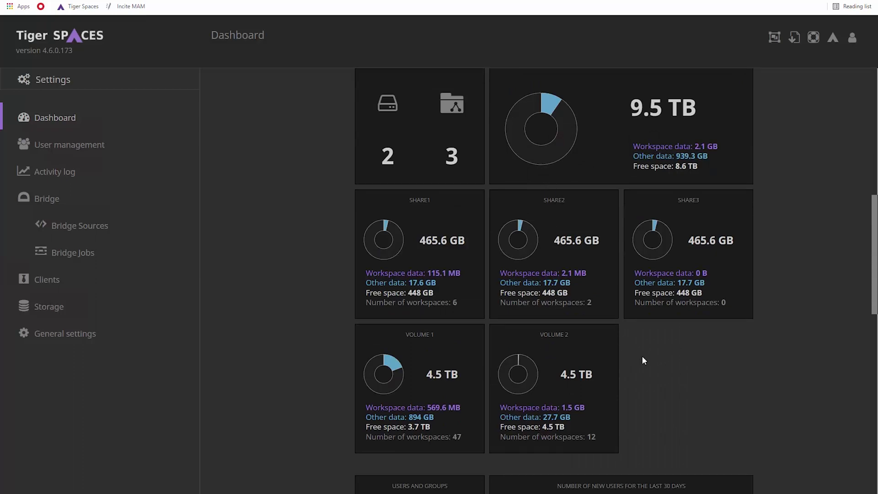
scroll(643, 358, down, 9)
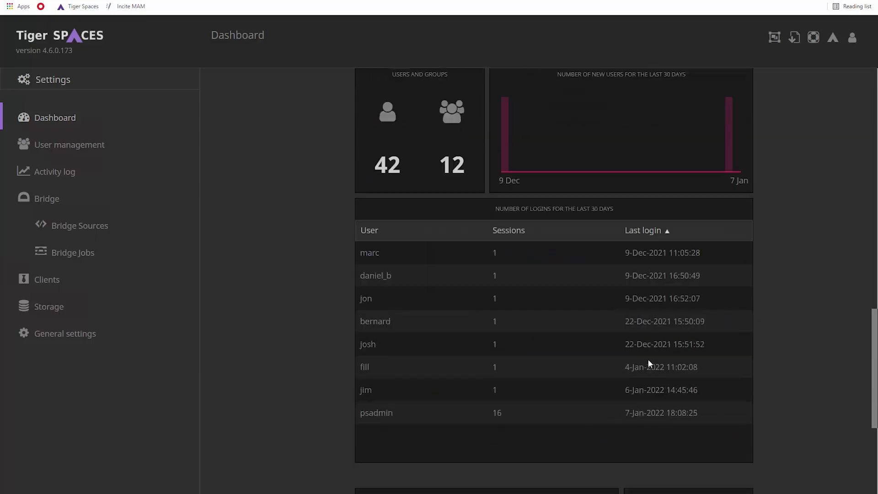
scroll(648, 360, down, 6)
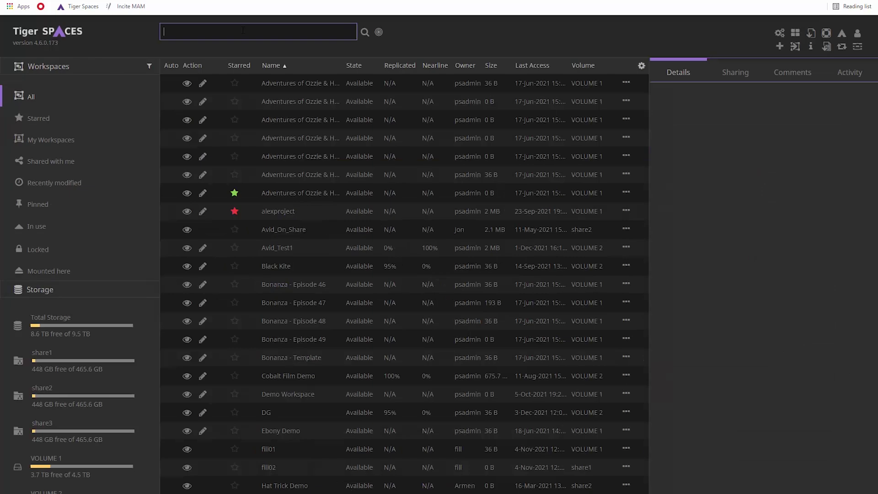
Search for "aa" in the MAM, preview master clip AA636001 and open its metadata fields.
text(aa)
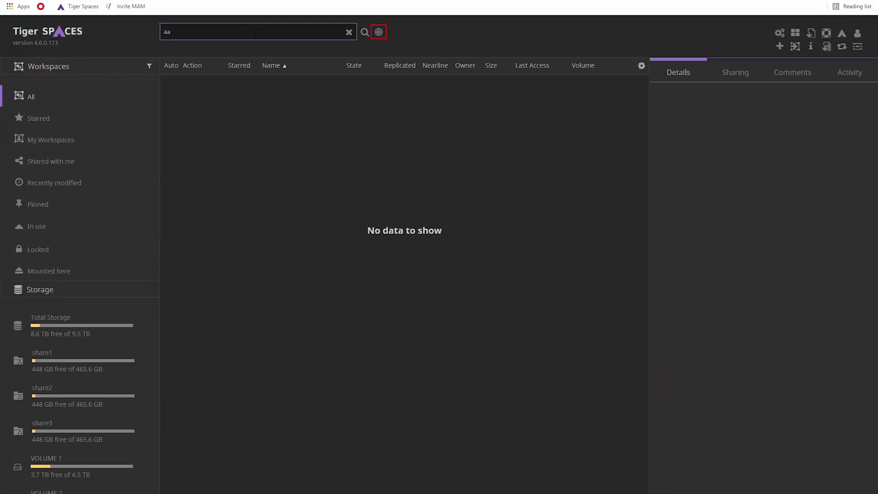
click(379, 33)
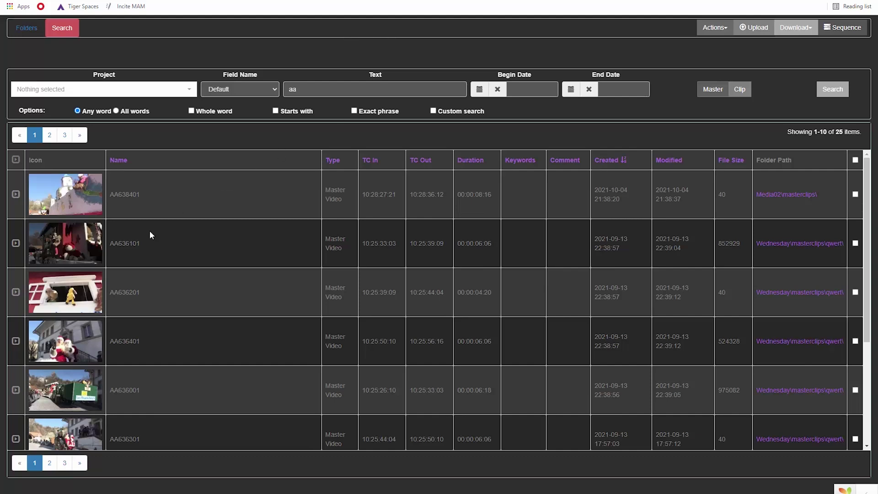
click(81, 371)
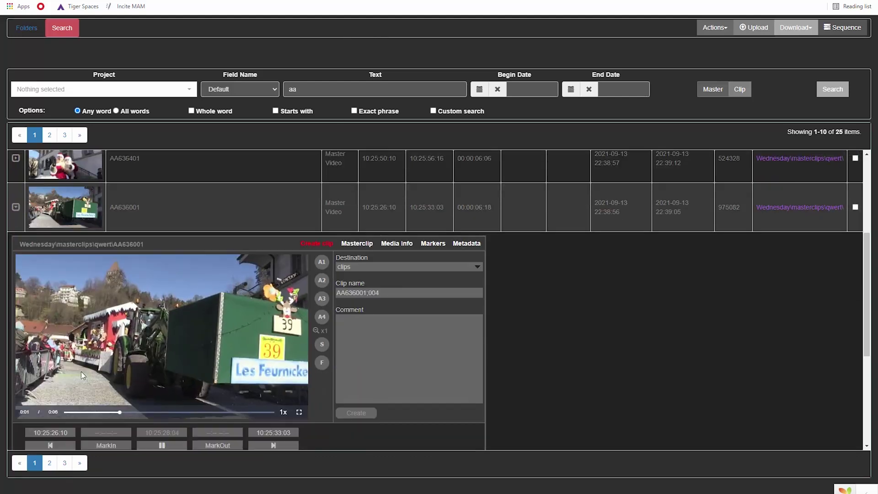
scroll(81, 371, down, 1)
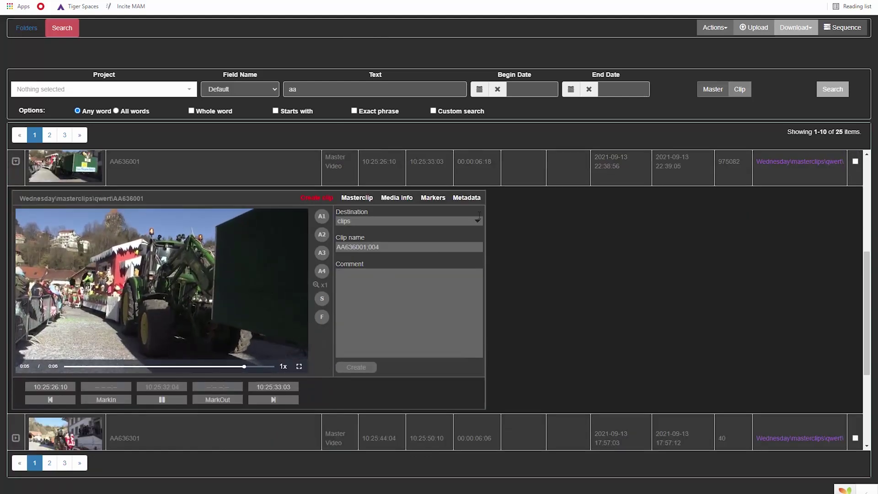
click(474, 198)
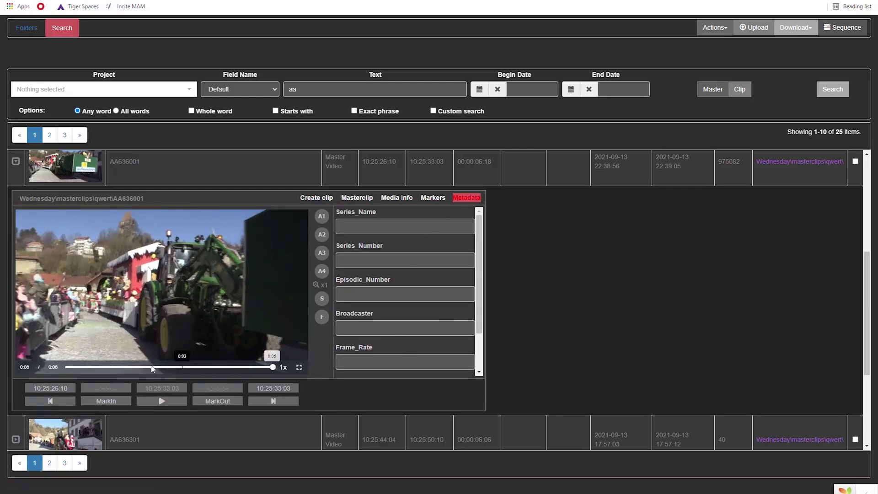
Mark AA636001 from 10:25:28:03 to 10:25:30:08 and create a clip from that range in the clips destination.
click(119, 367)
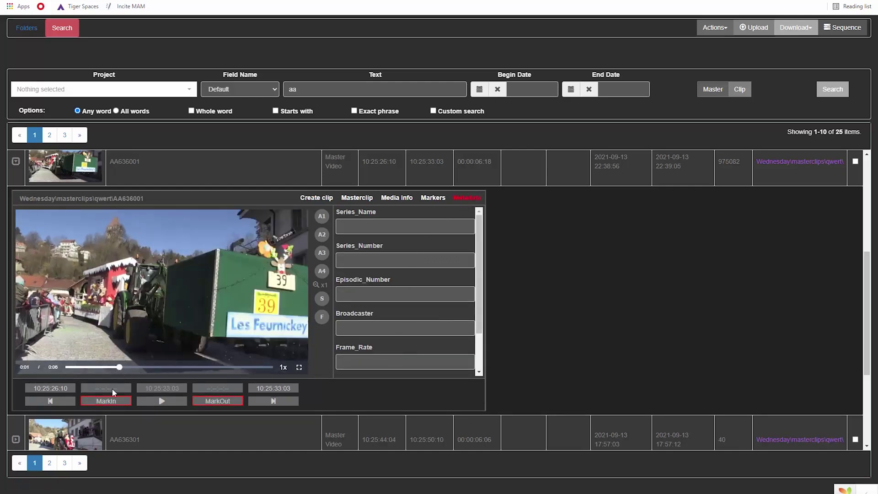
click(106, 401)
click(187, 368)
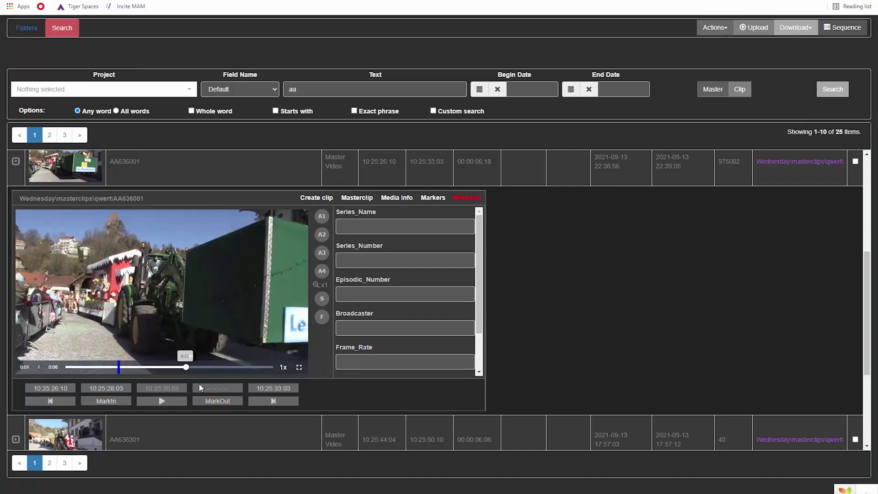
click(206, 401)
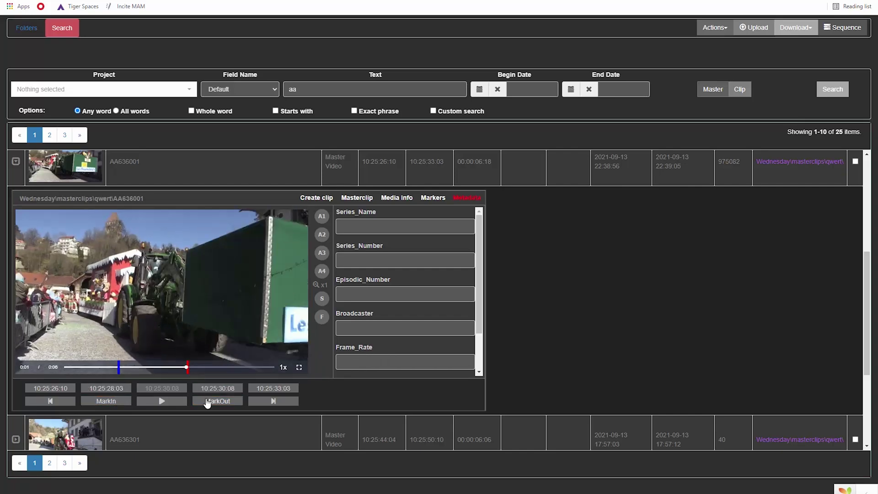
click(319, 198)
click(348, 367)
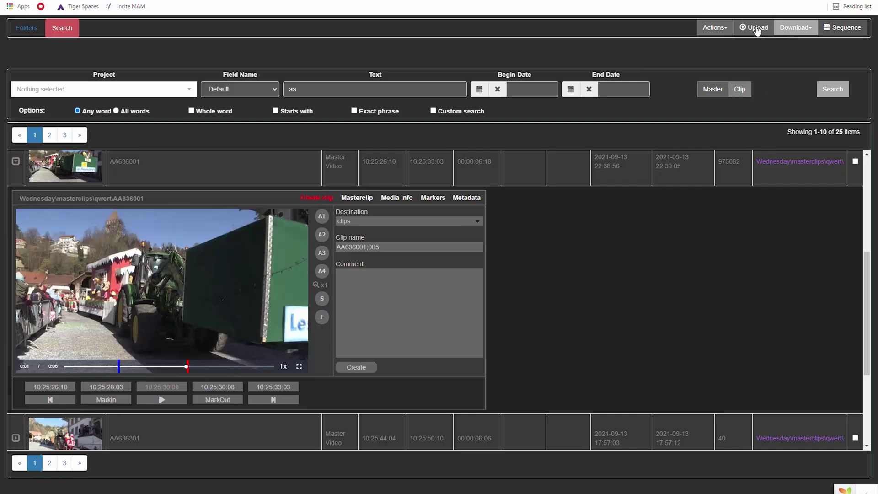
click(723, 28)
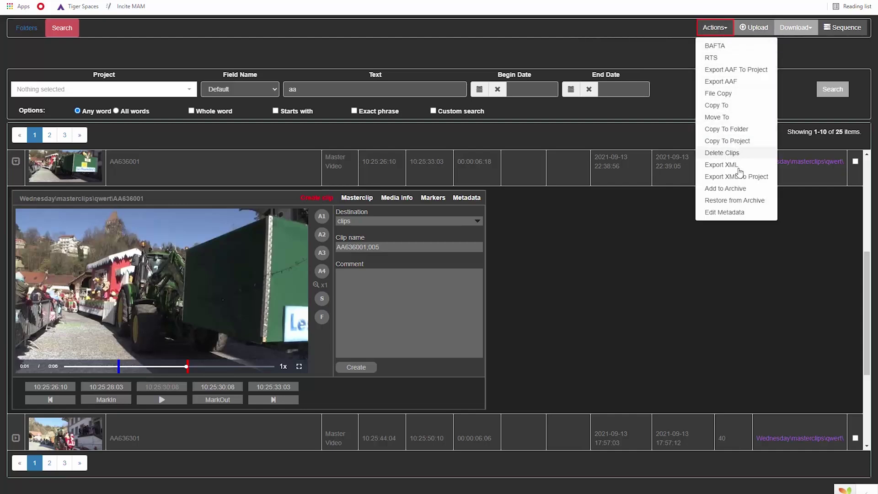
click(755, 235)
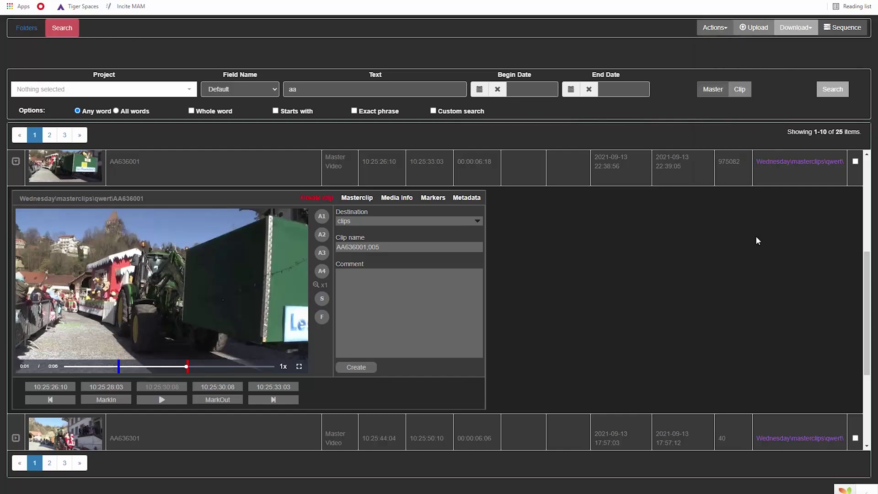
In Incite MAM's video editor, place Media02 clip AA638201.V15E594EEF at the start of track V01 and mark it from 10:28:18:21 to 10:28:19:15.
click(131, 6)
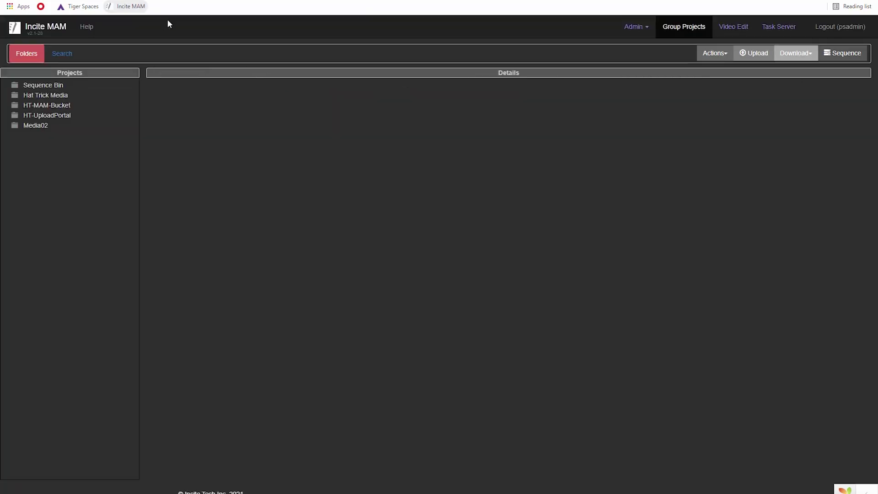
click(732, 28)
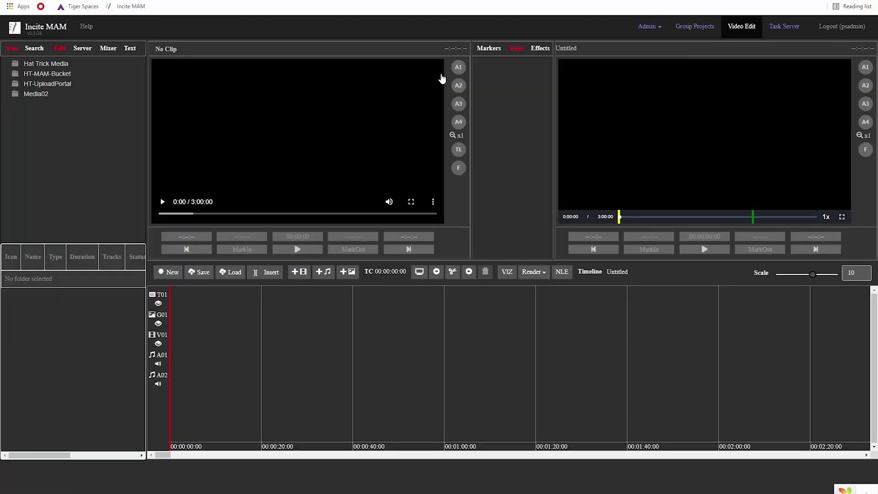
click(55, 94)
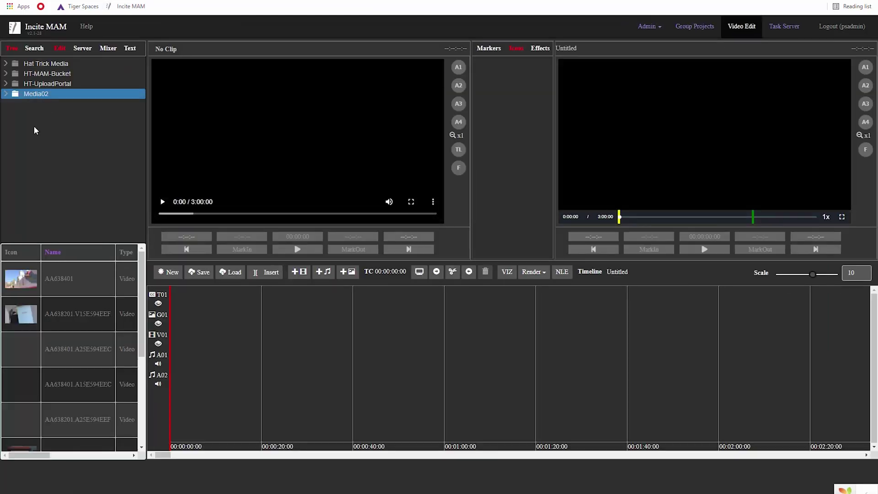
drag(10, 325, 176, 338)
click(247, 251)
click(339, 251)
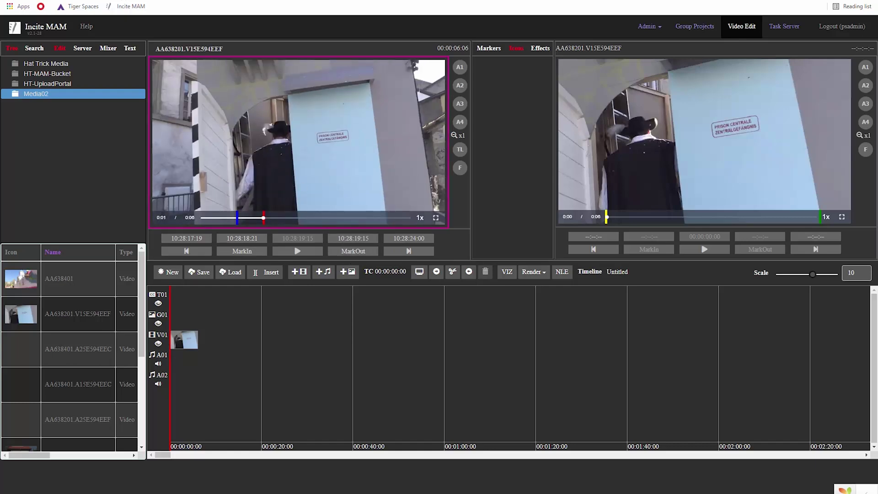
Switch back to Tiger Spaces and examine the Bridge replication policy and the target details of source E:\AWS EC2.
click(78, 6)
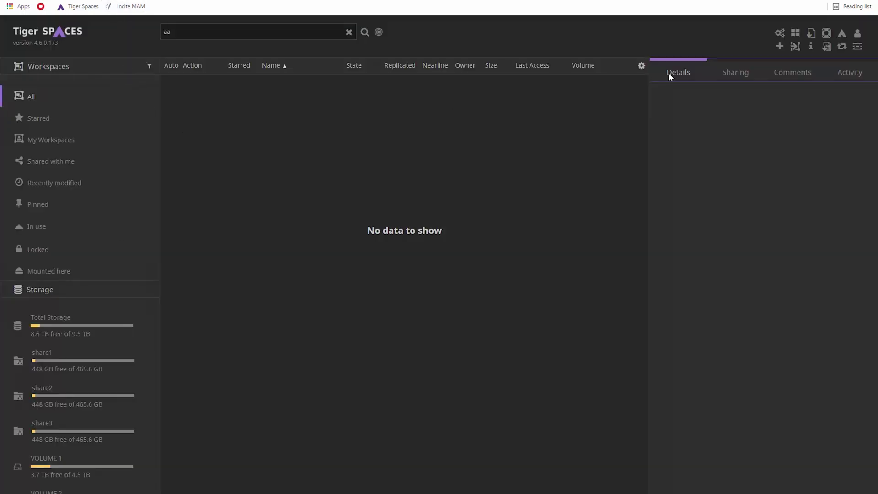
click(779, 34)
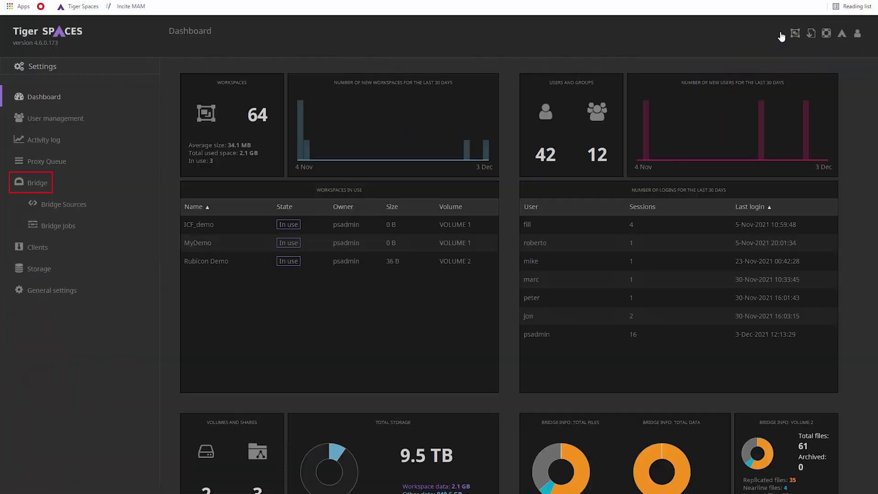
click(45, 184)
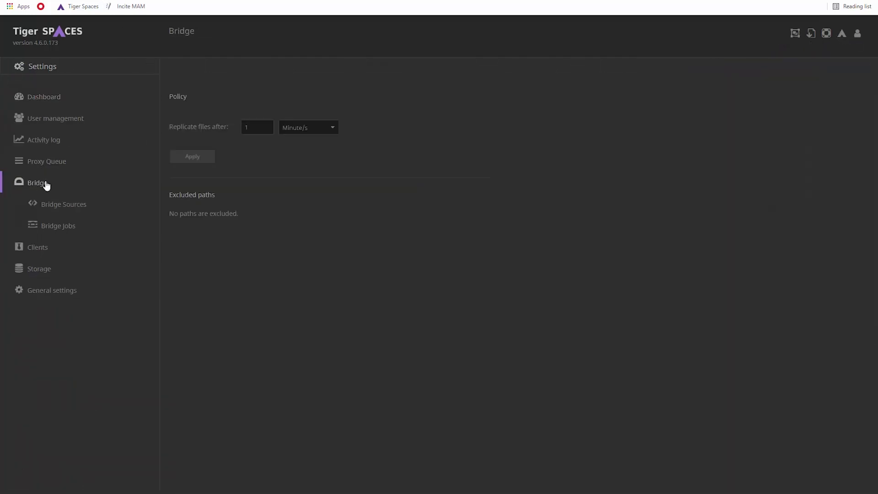
click(48, 202)
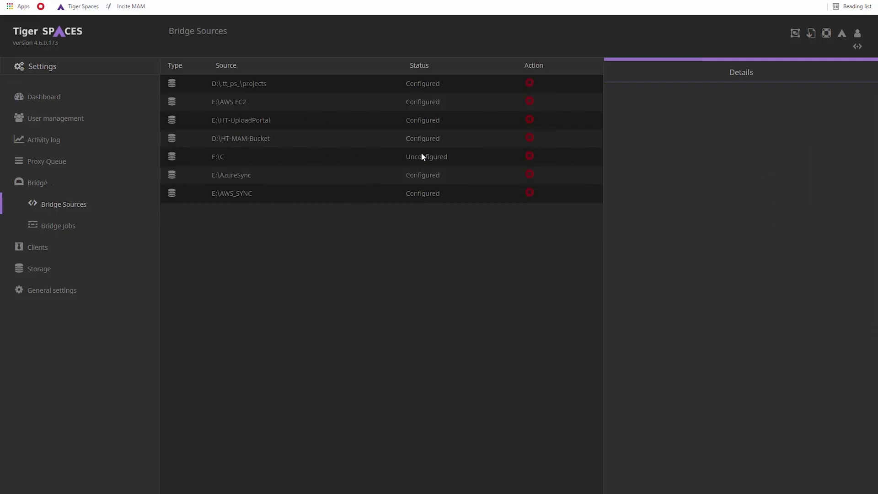
click(379, 106)
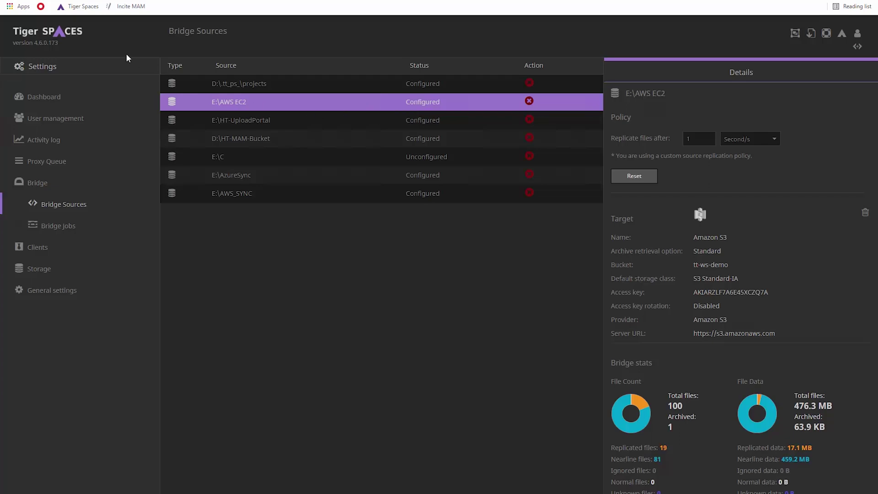
Return to the workspace list and review the available actions and write type options for Avid_Test1 without changing anything.
click(75, 40)
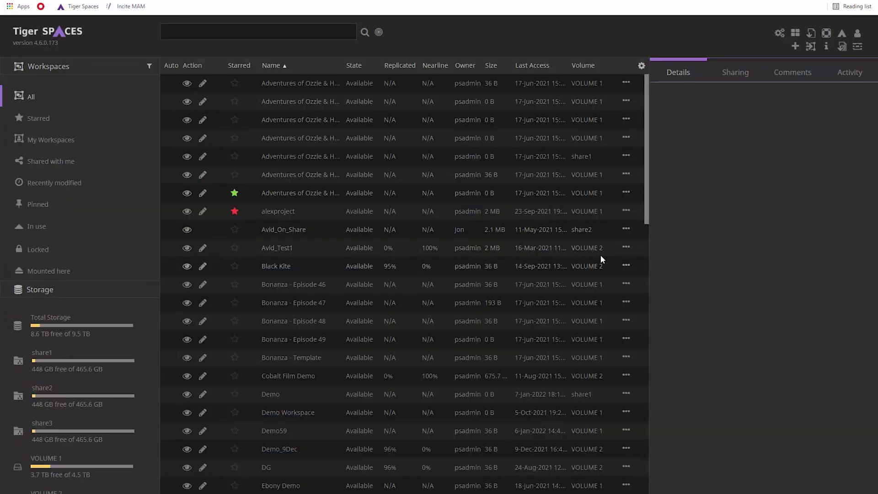
click(626, 249)
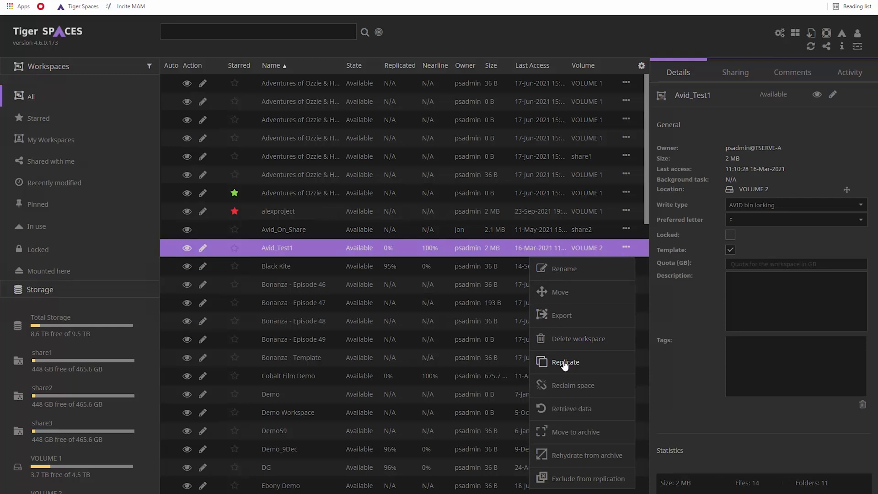
click(652, 347)
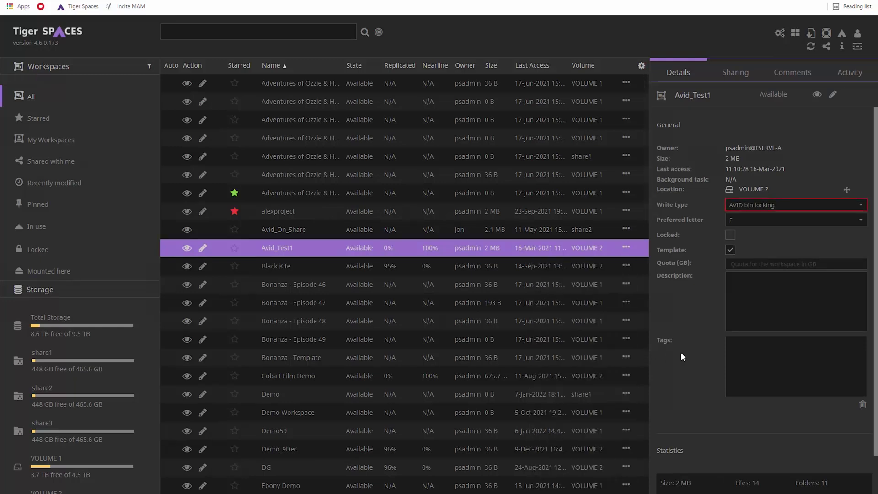
click(861, 206)
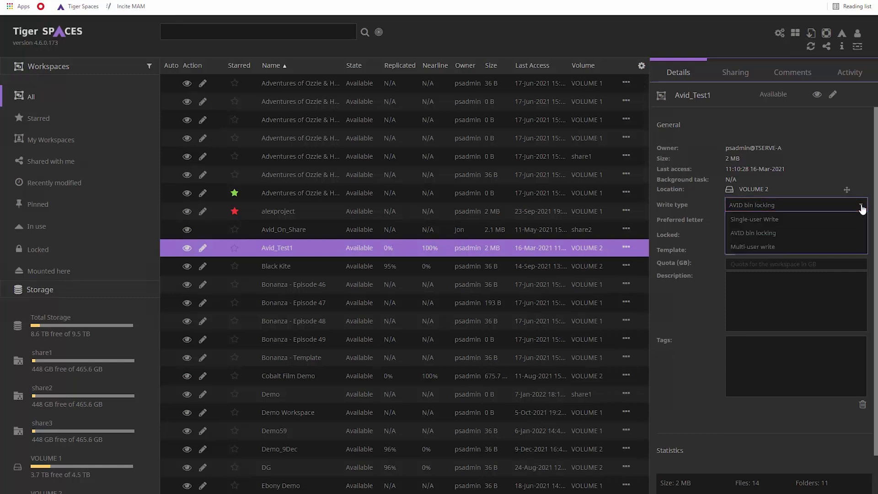
click(861, 208)
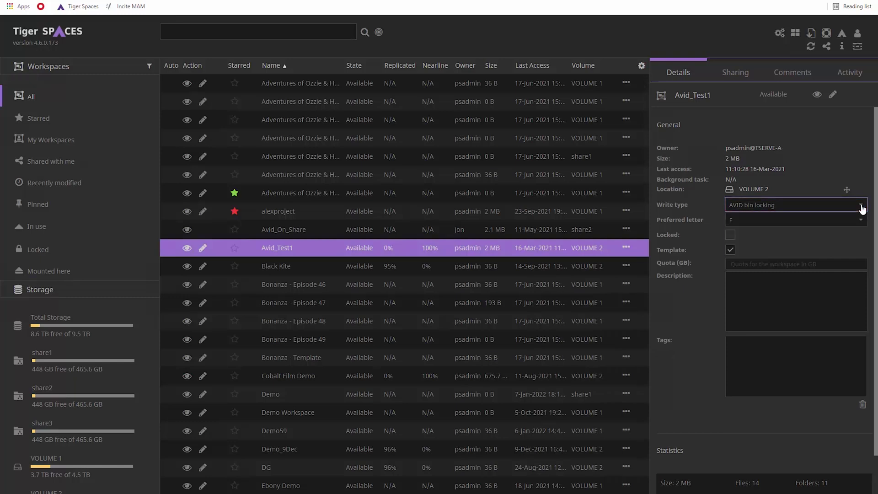